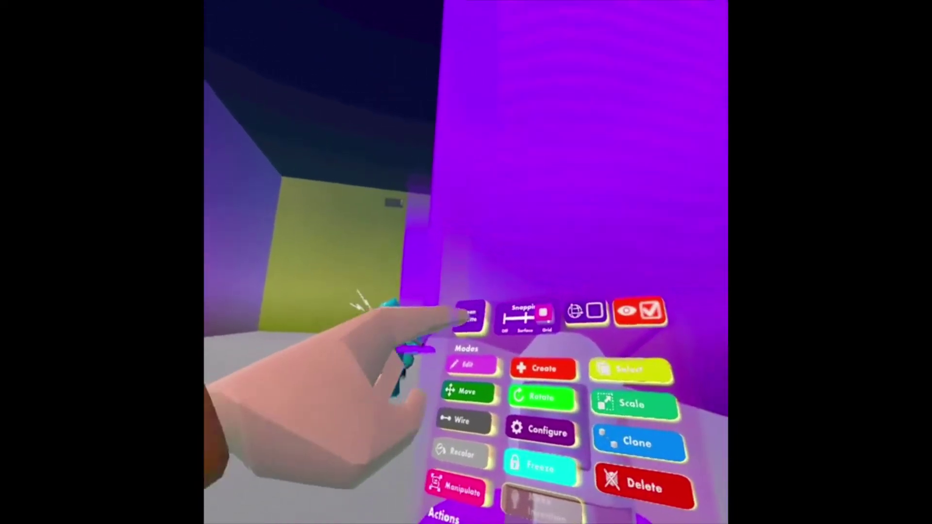
Choose the Spawner Gadget V2 from the CV2 gadgets for placement in the room
click(467, 316)
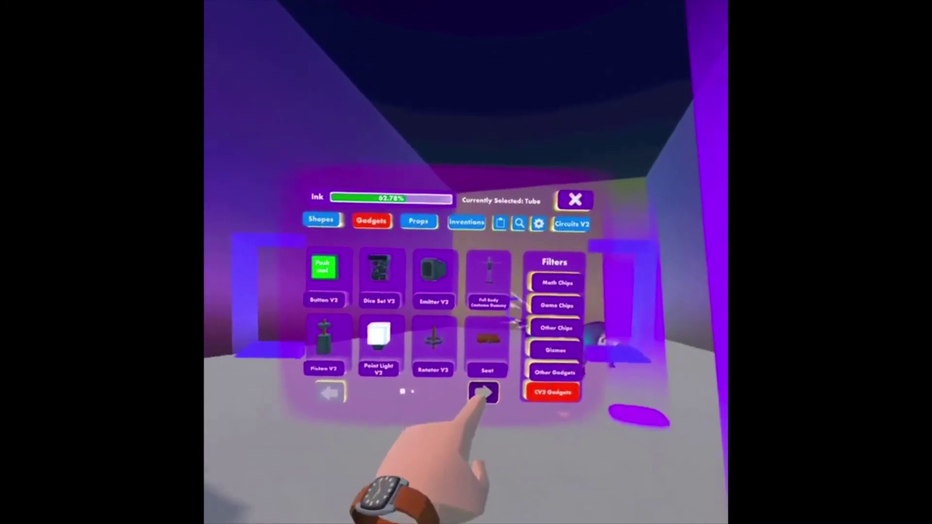
click(484, 393)
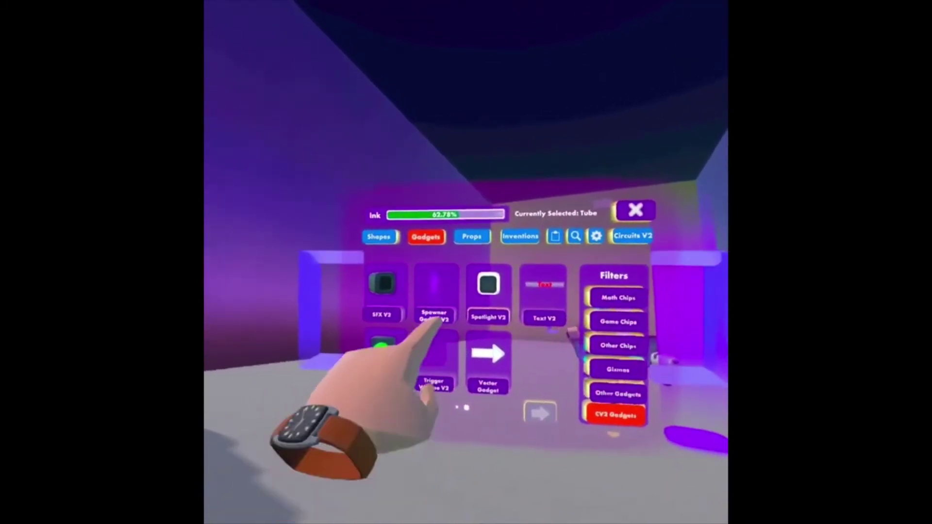
click(434, 318)
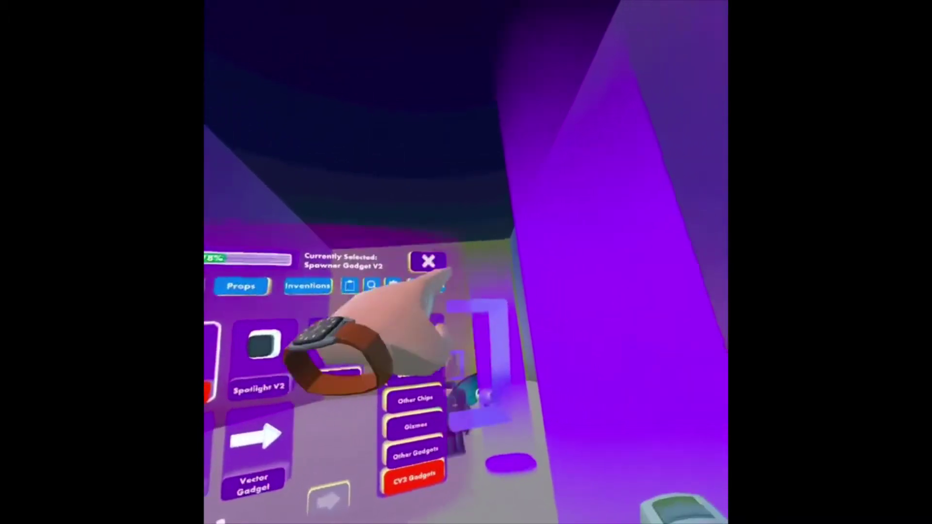
click(428, 262)
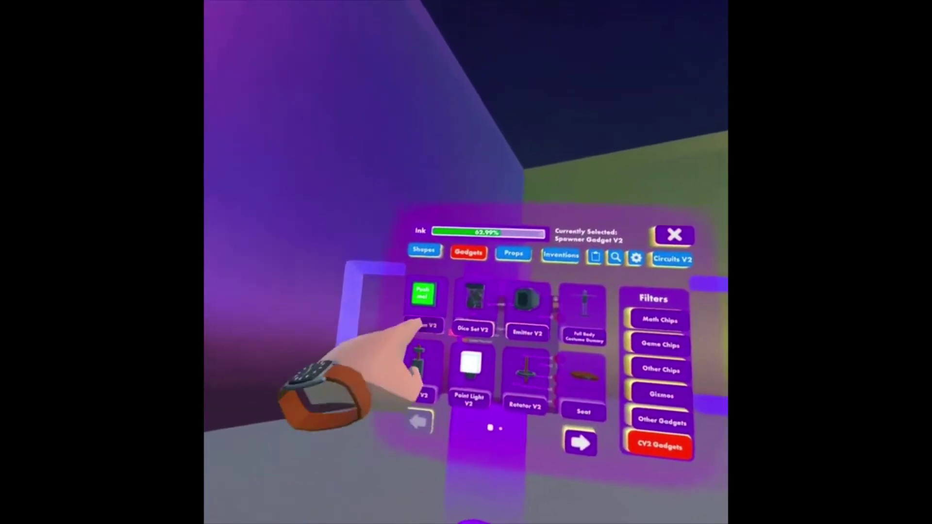
Place a Button V2 beside the spawner gadget and set its message to "Spawn Pot"
click(420, 325)
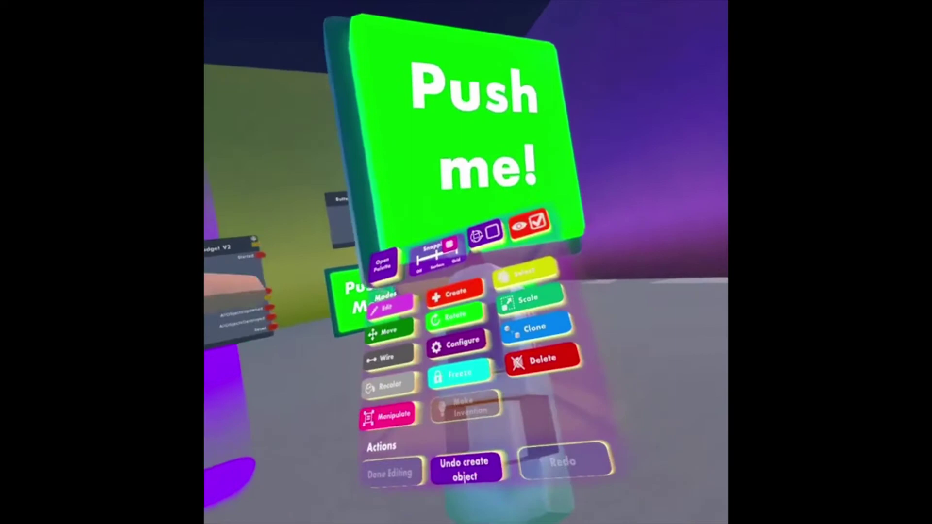
click(448, 315)
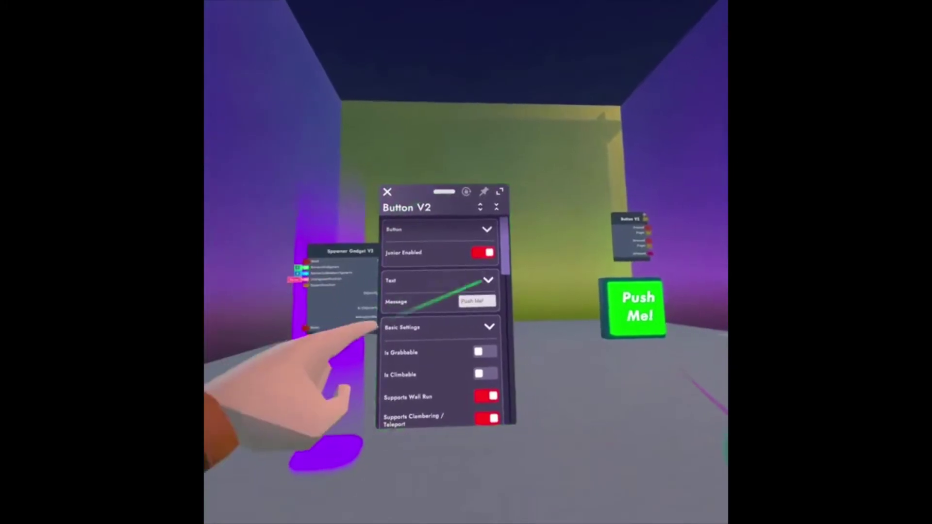
click(473, 302)
click(392, 403)
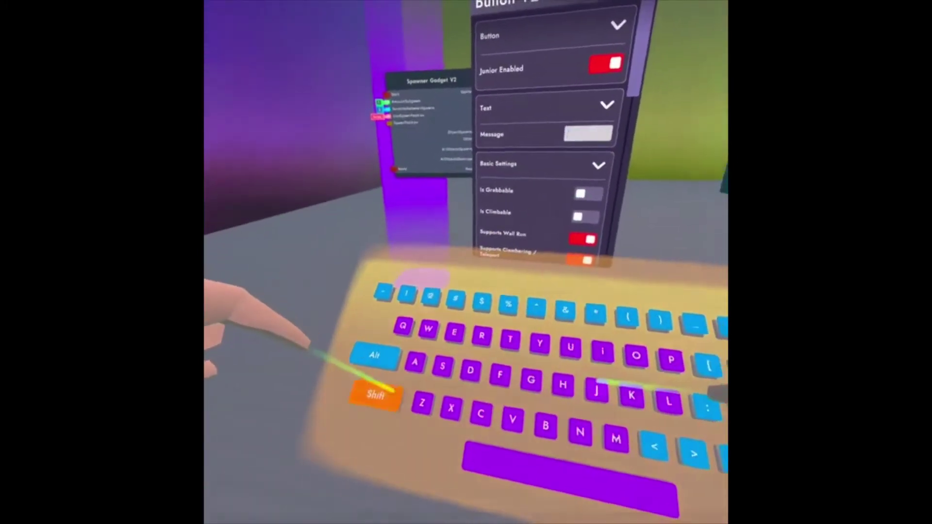
text(Spa)
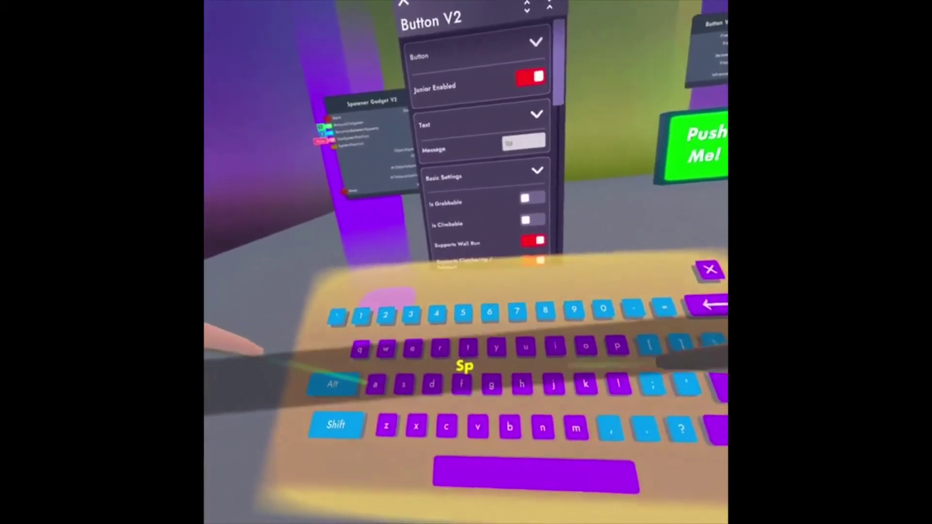
text(wn)
click(324, 418)
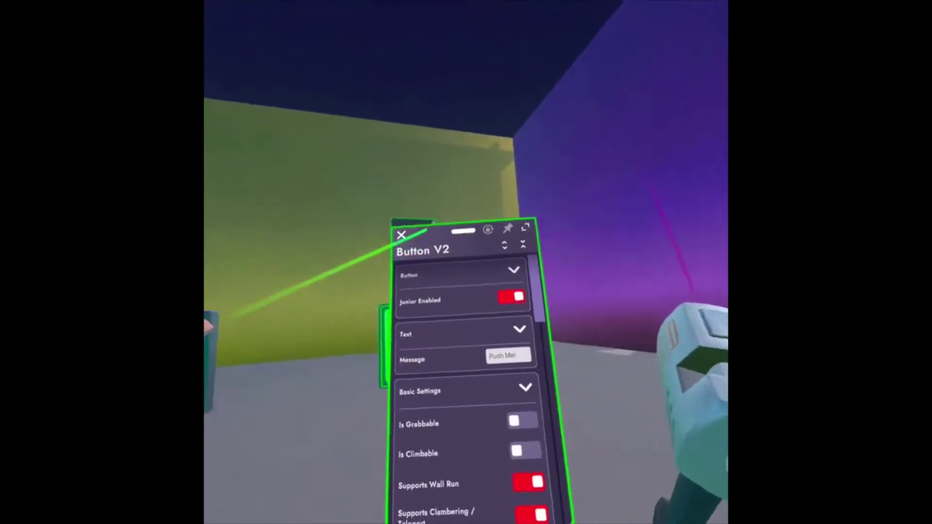
Set the message of the second Button V2 to "Delete Pots"
click(474, 284)
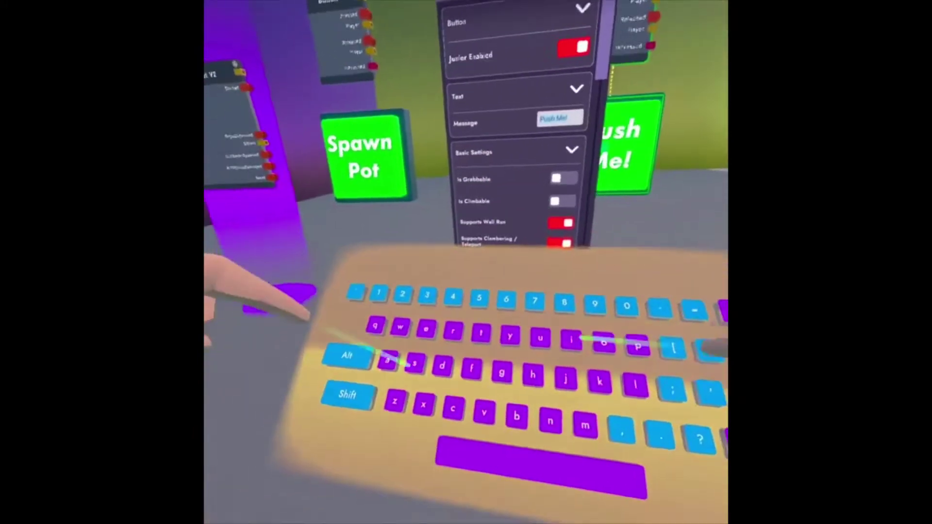
text(Del)
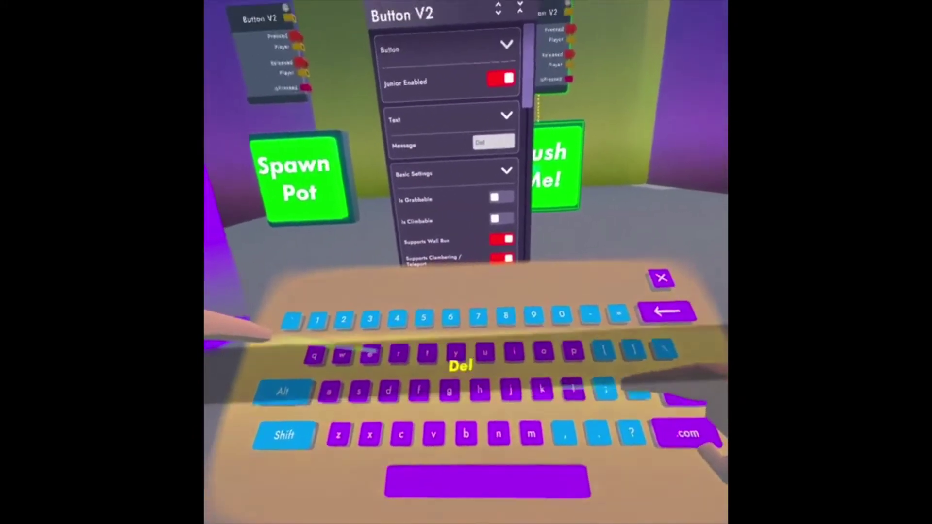
text(ete)
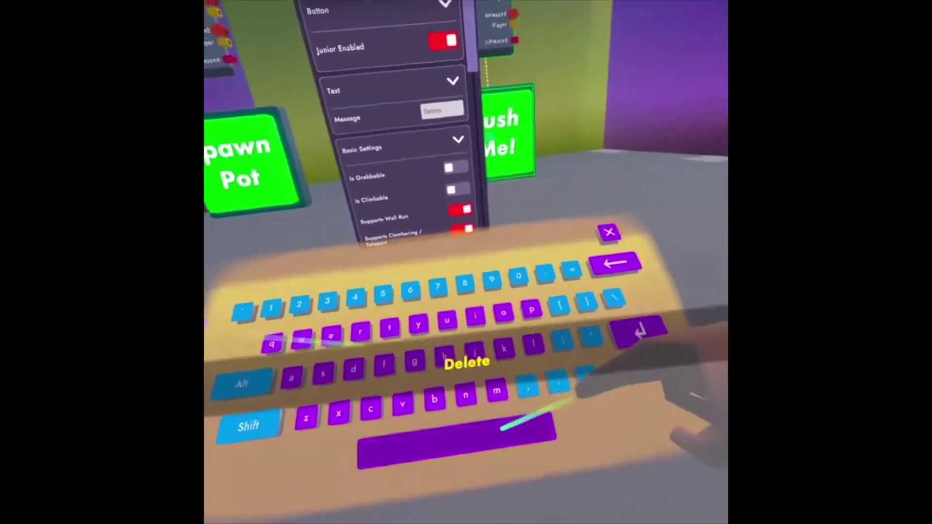
key(shift)
text(Pots)
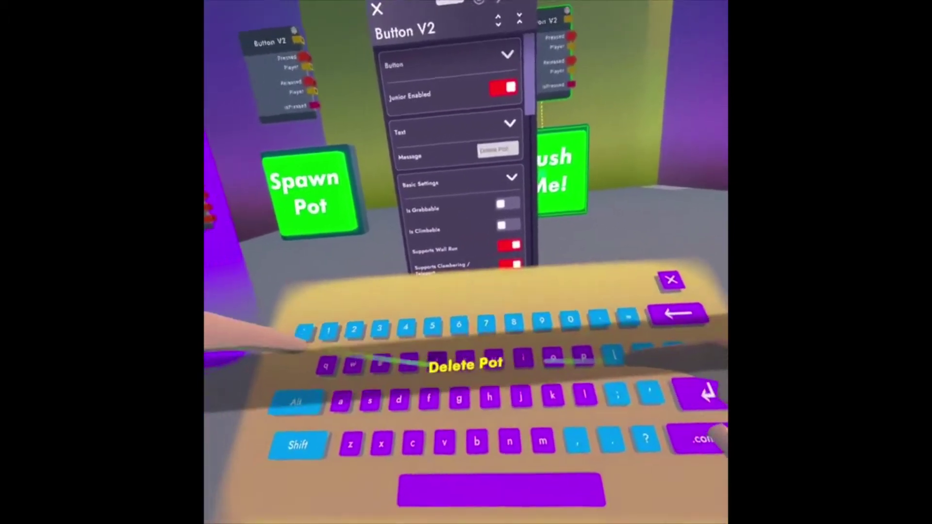
key(Return)
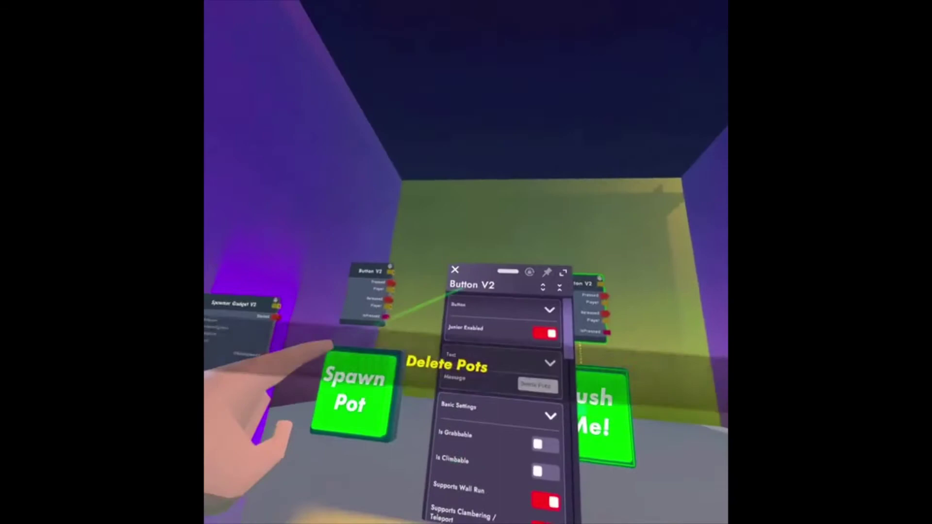
click(449, 279)
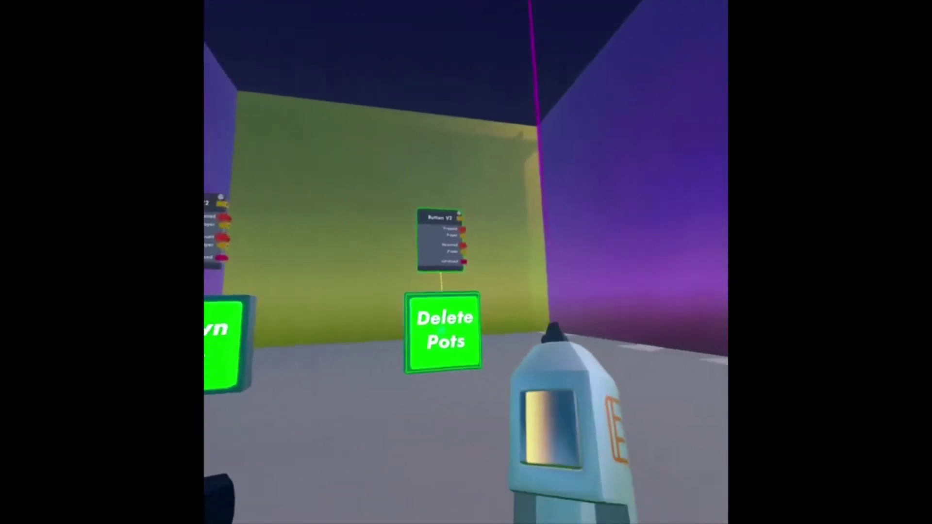
Recolor the "Delete Pots" button with the Red color
key(b)
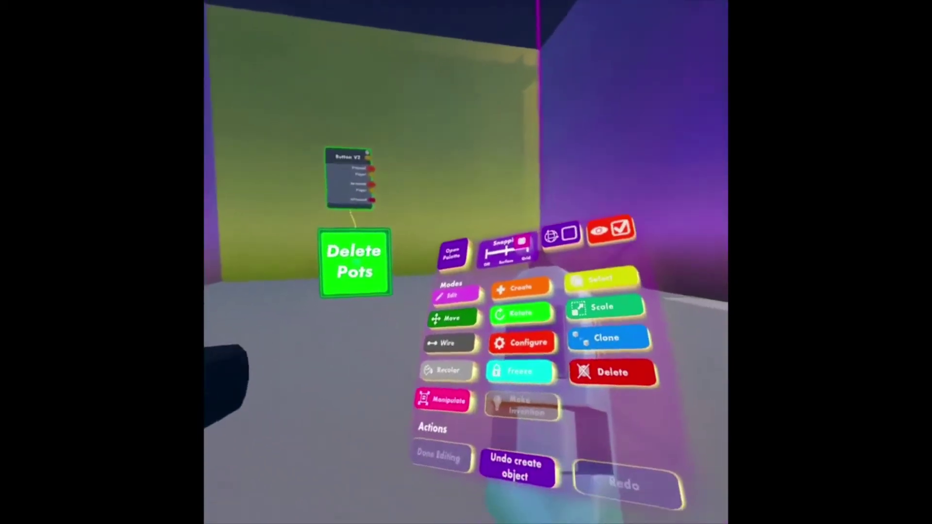
click(450, 348)
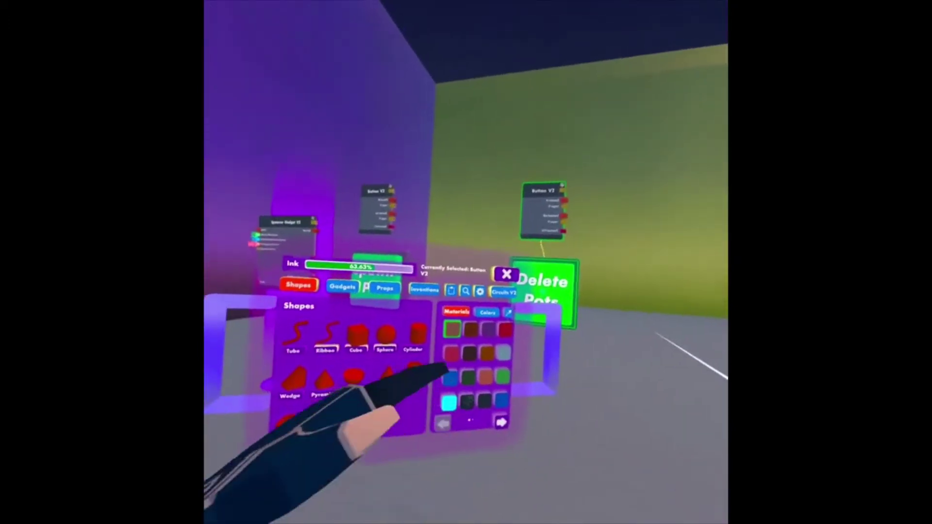
click(455, 313)
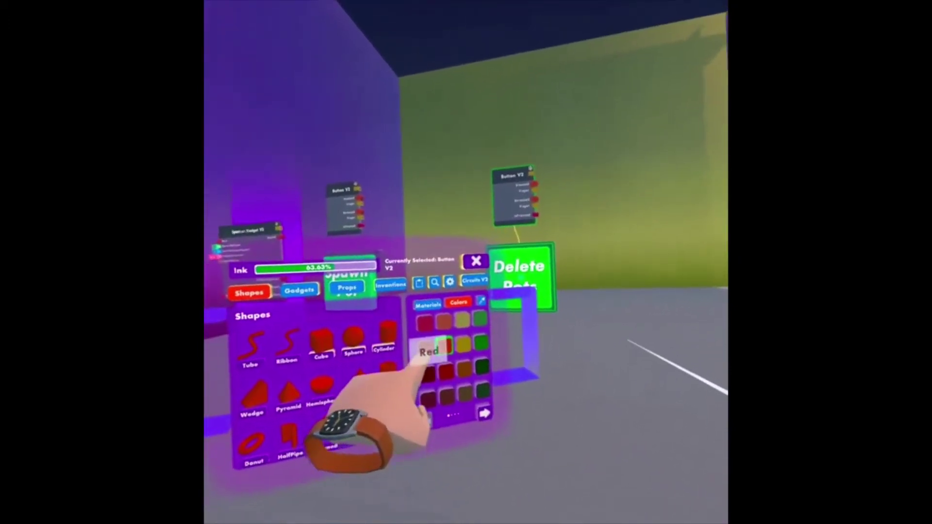
click(427, 347)
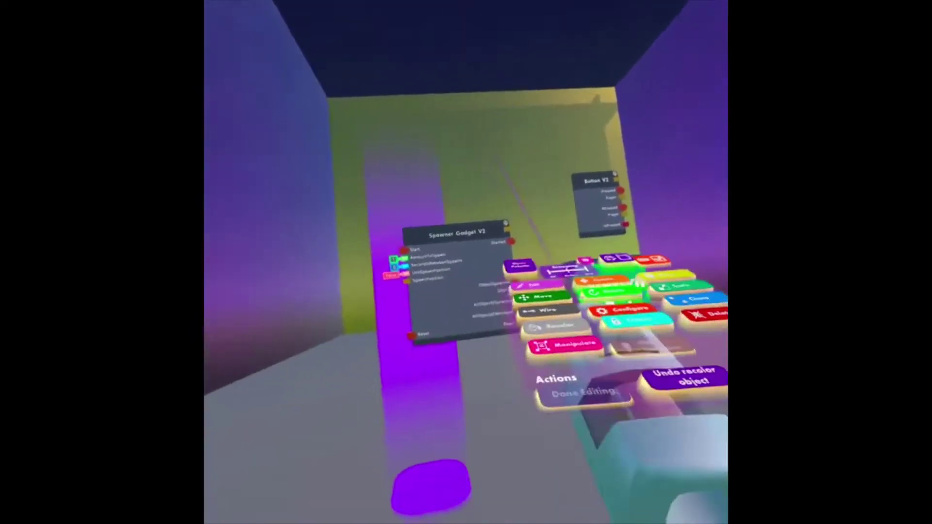
Configure the Spawner Gadget V2 to use a clay pot as its spawned object
click(451, 324)
click(461, 322)
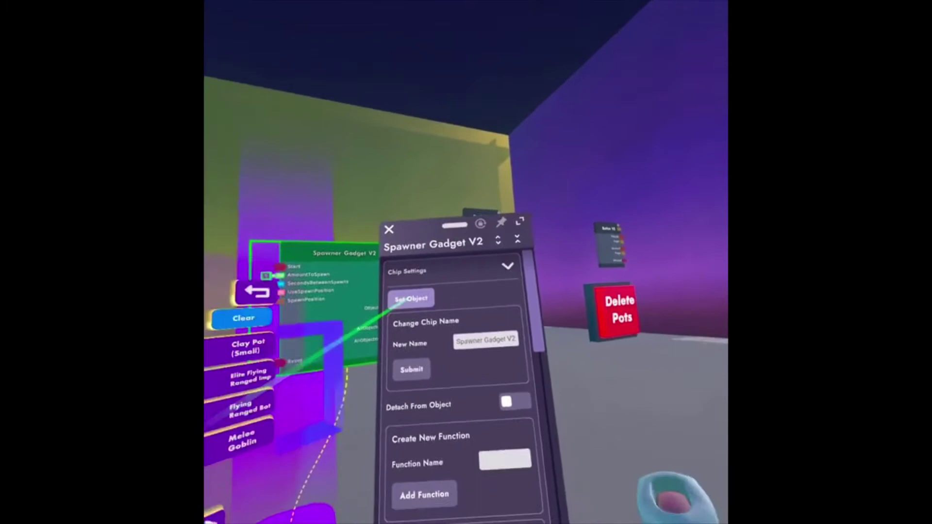
click(461, 316)
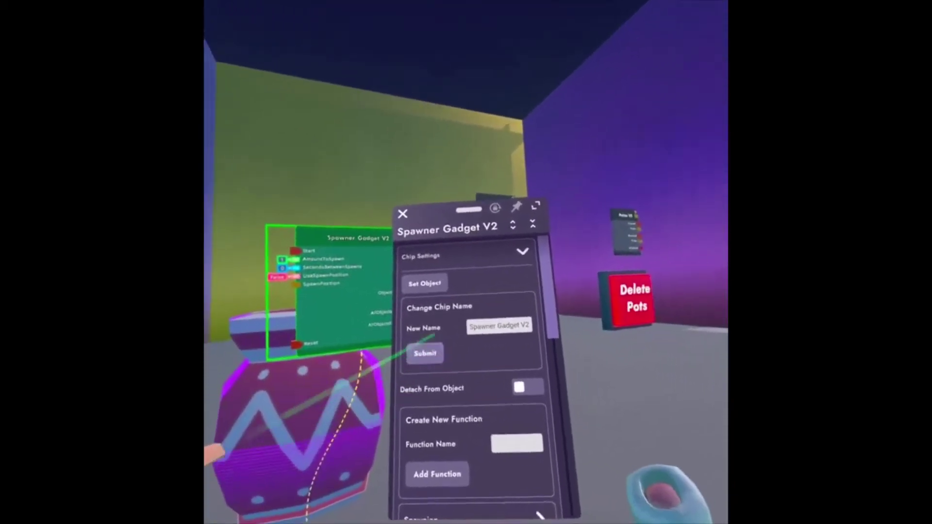
click(476, 235)
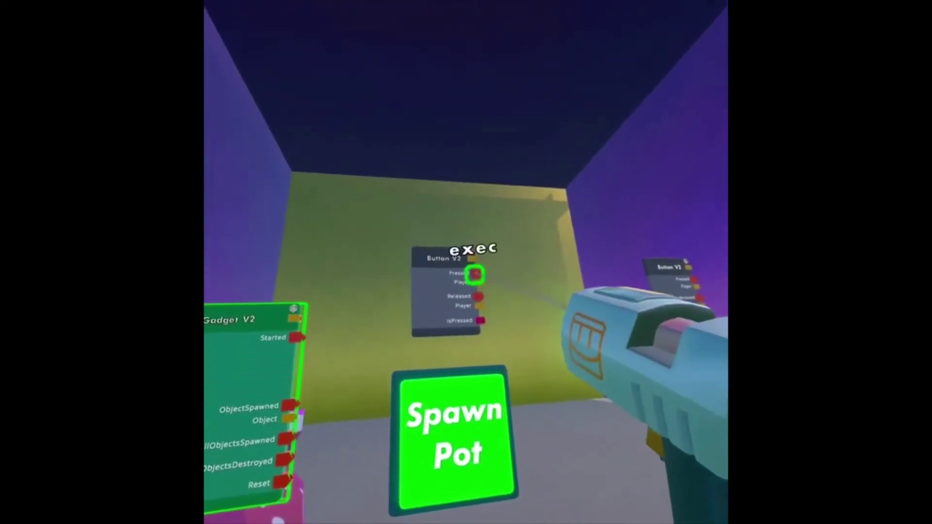
Wire the "Spawn Pot" button's Pressed output to the spawner's Start and the "Delete Pots" button's Pressed output to Reset
drag(503, 279, 410, 225)
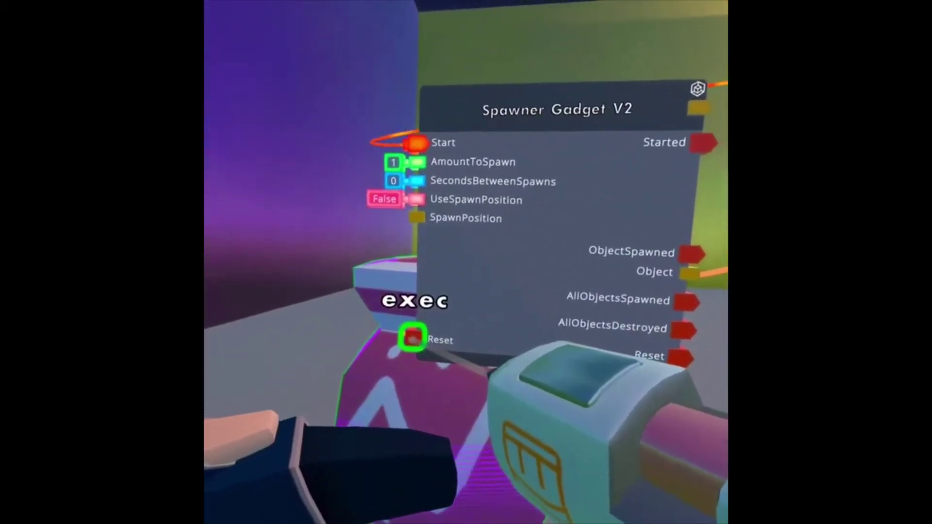
click(416, 334)
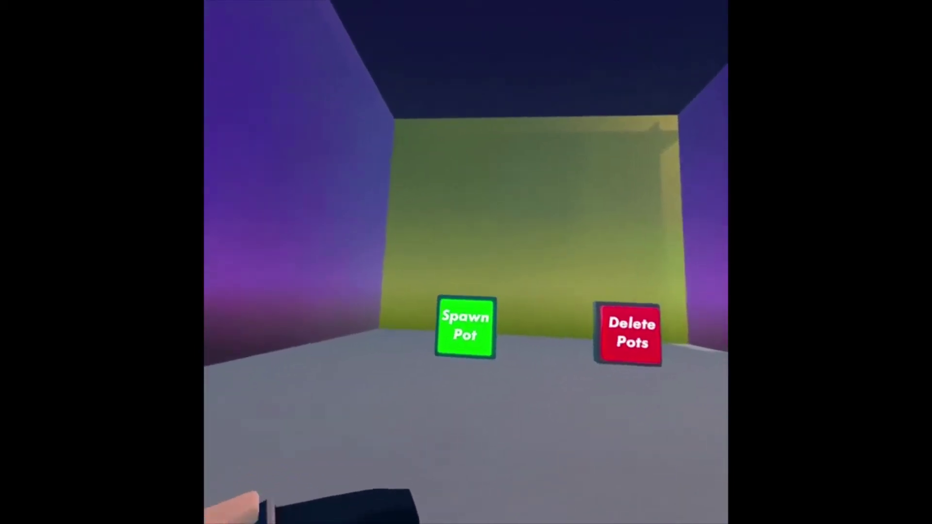
Test the circuit by spawning several pots with the "Spawn Pot" button and removing them with the "Delete Pots" button
click(466, 324)
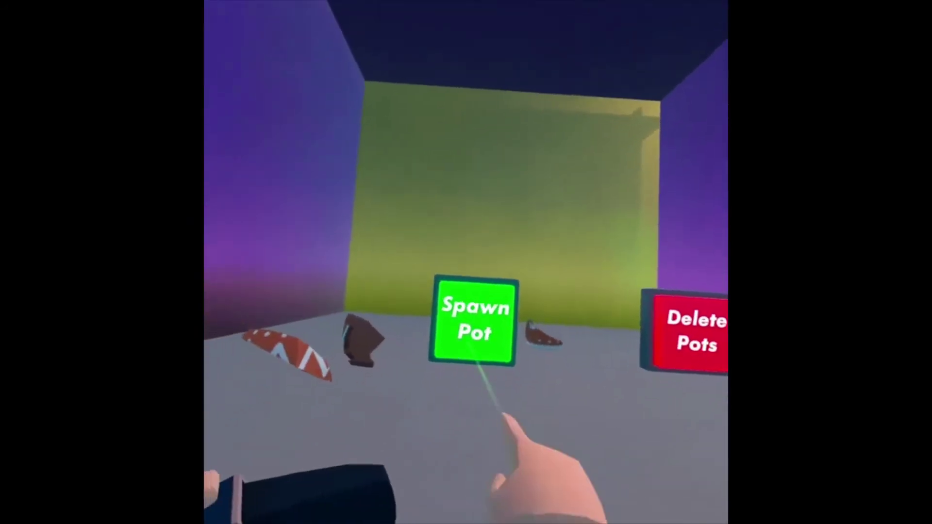
click(509, 417)
click(526, 384)
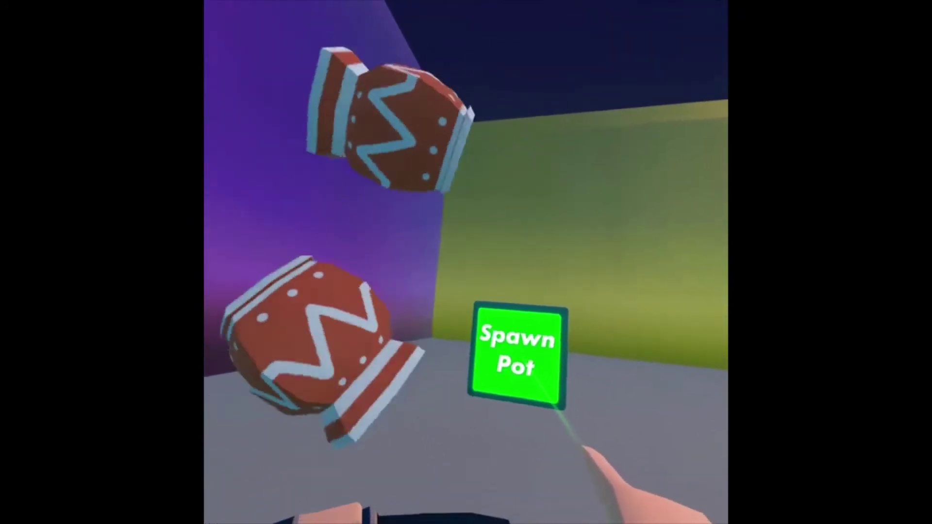
click(527, 383)
click(527, 384)
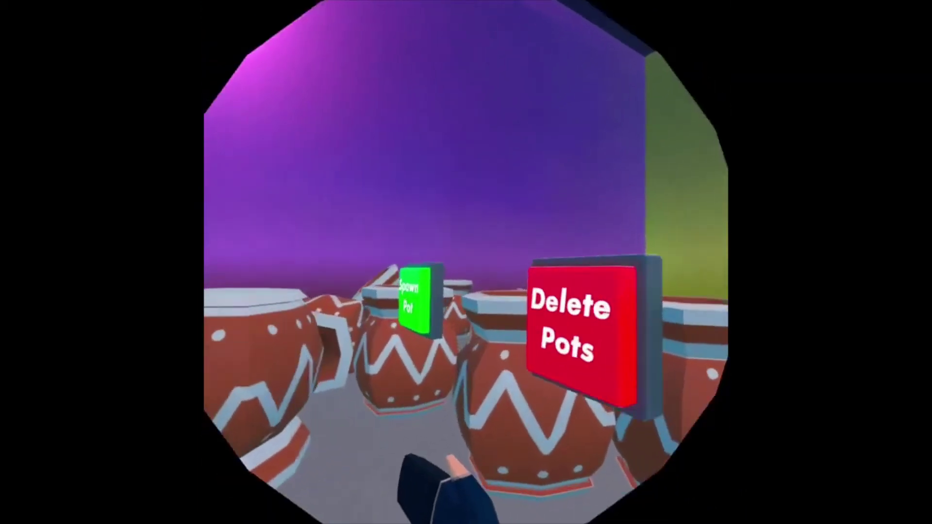
click(549, 343)
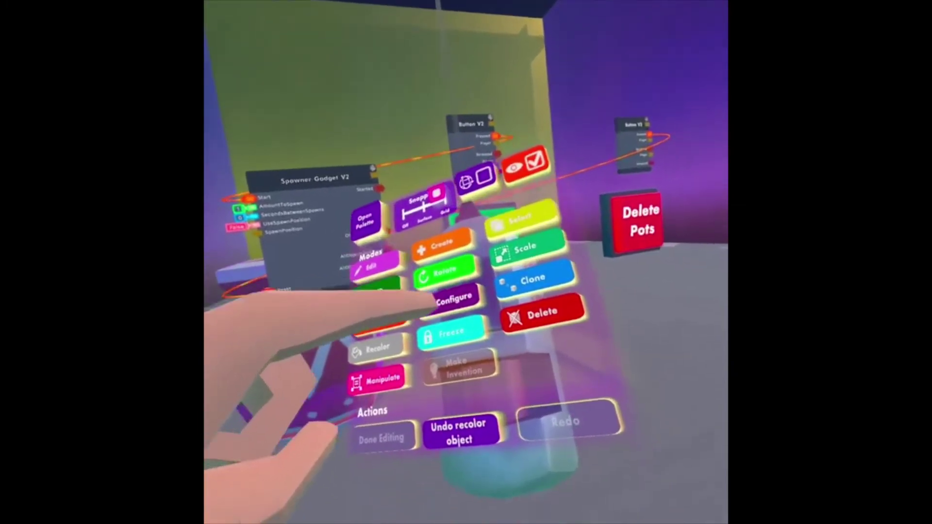
Set the spawner's AmountToSpawn to 5 and try out the buttons with that amount
click(460, 355)
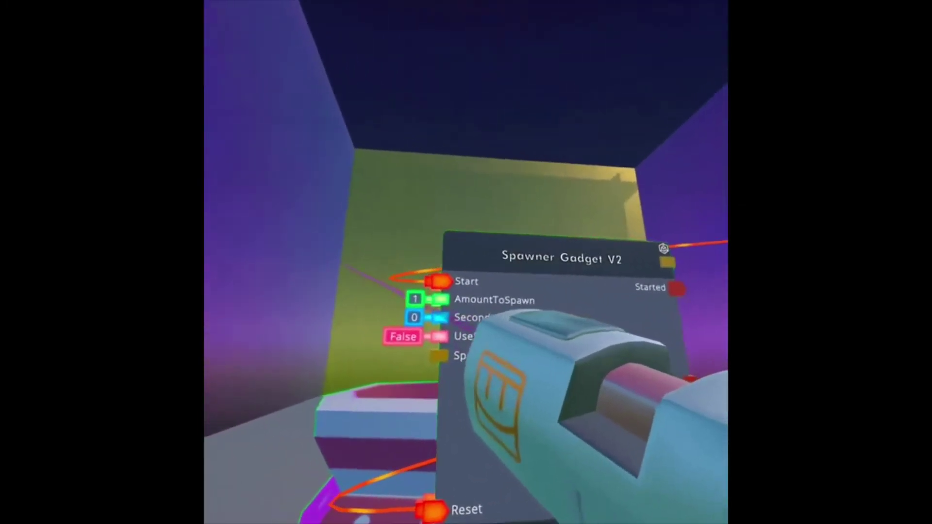
click(434, 291)
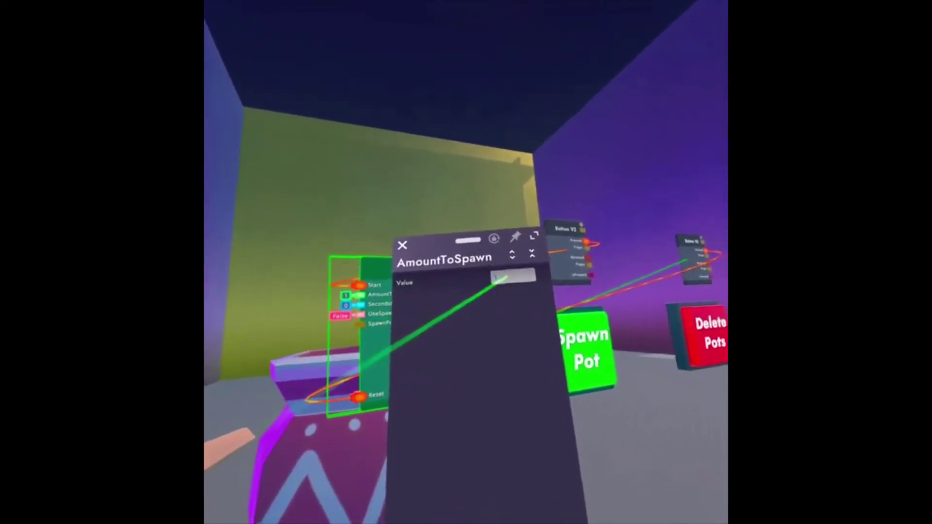
click(500, 278)
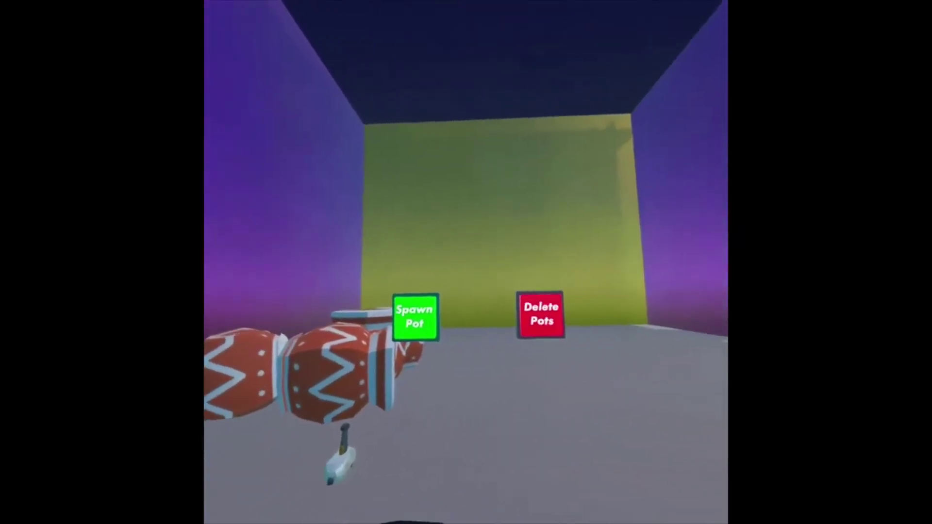
click(602, 369)
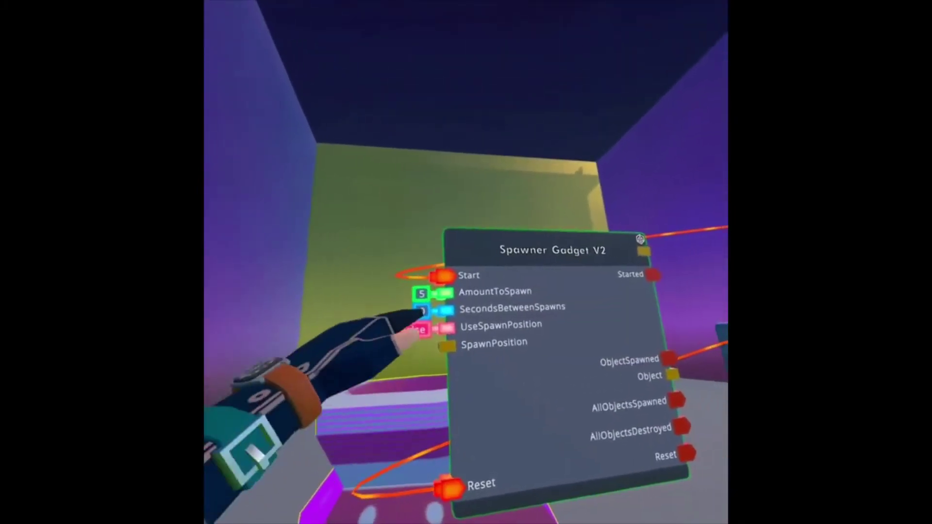
Configure the spawner's SecondsBetweenSpawns value and try out the delay with the "Spawn Pot" button
key(f)
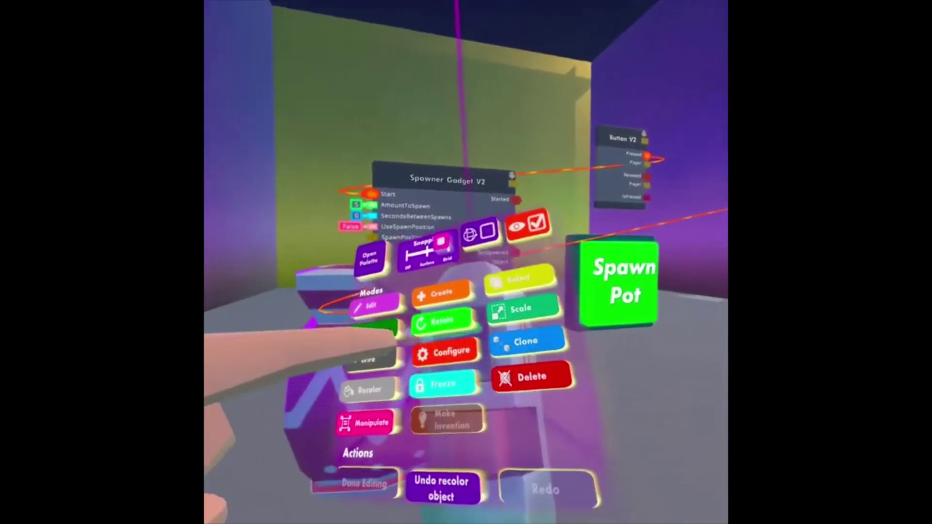
click(511, 437)
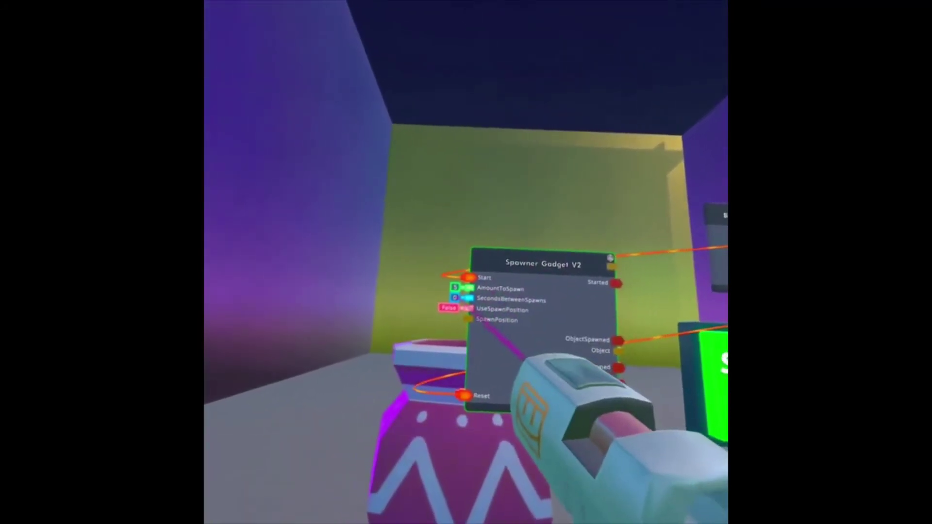
click(442, 293)
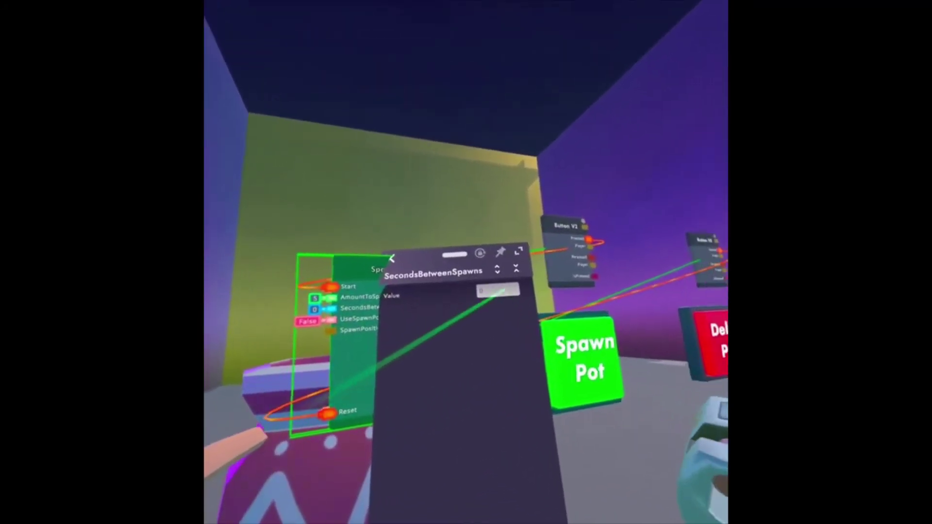
click(505, 223)
click(324, 467)
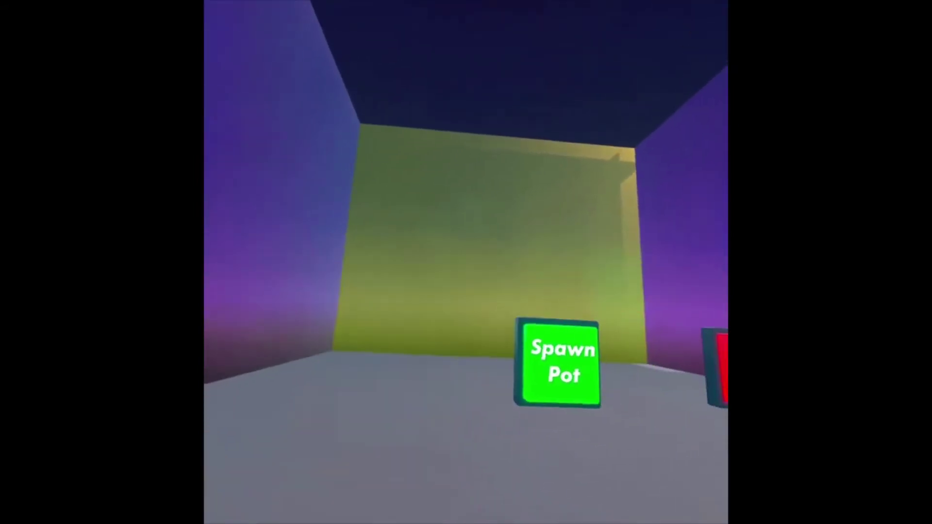
click(559, 364)
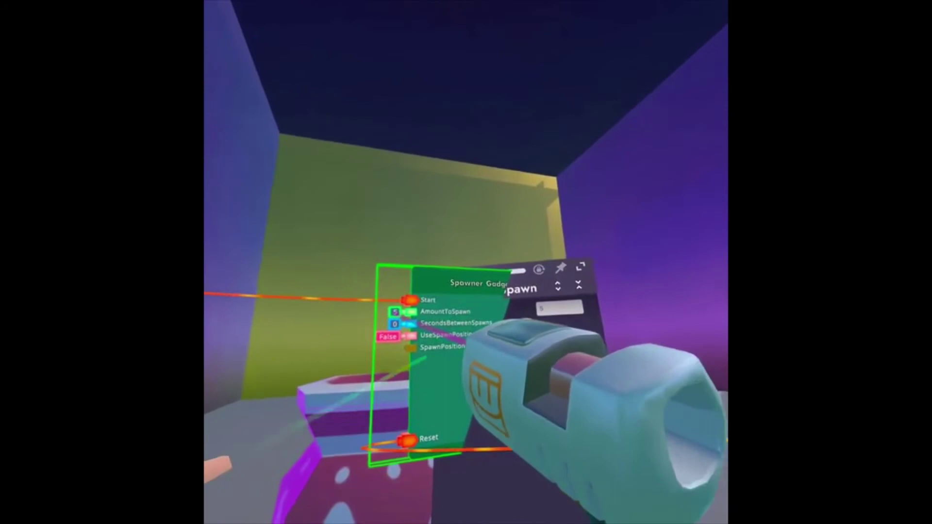
Set the spawner's AmountToSpawn to 10
click(515, 302)
click(380, 354)
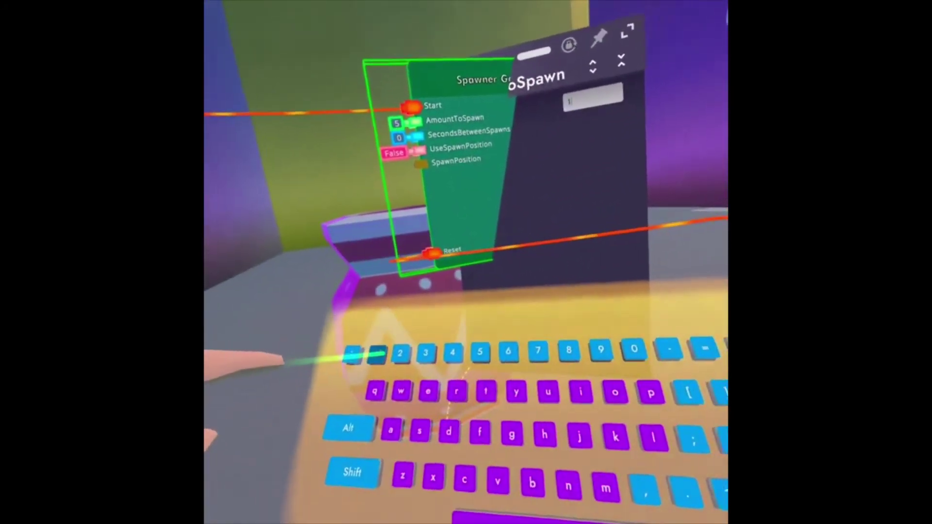
text(0)
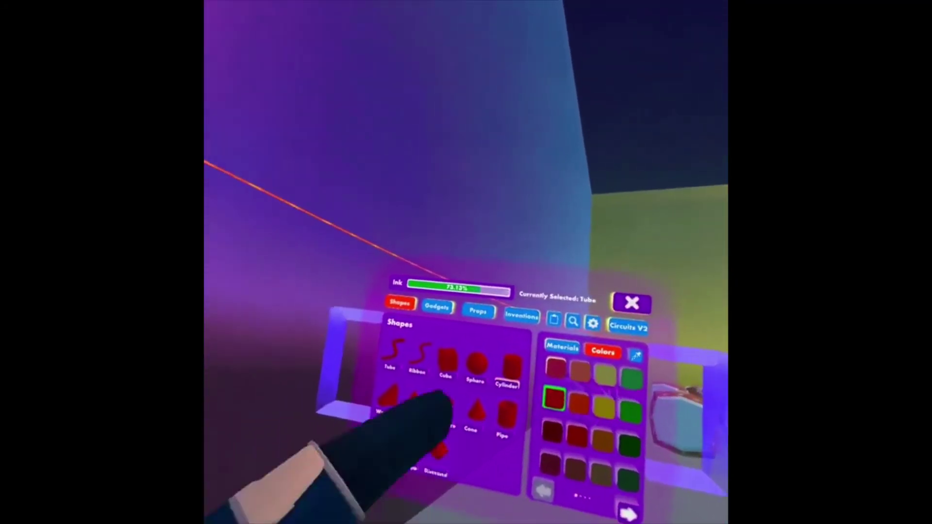
Look over the spawned pots in the room and close the creation palette
click(322, 363)
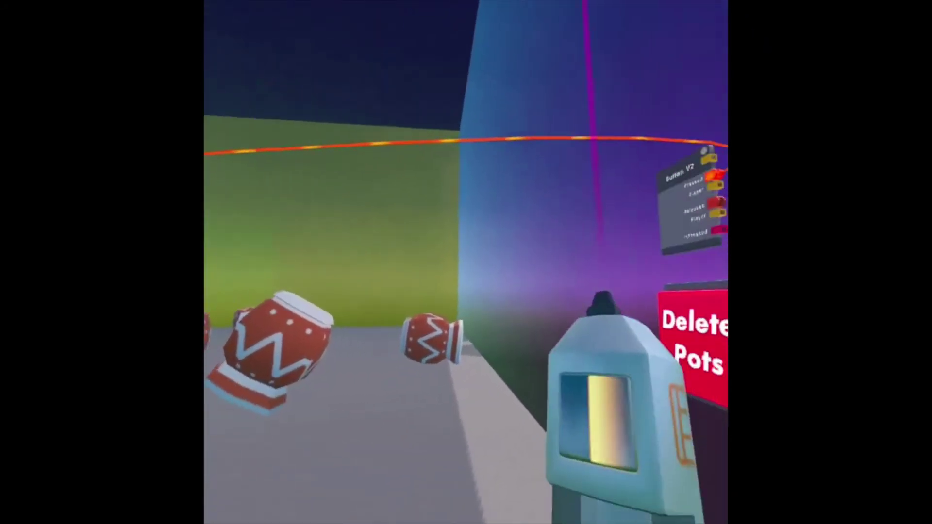
click(435, 298)
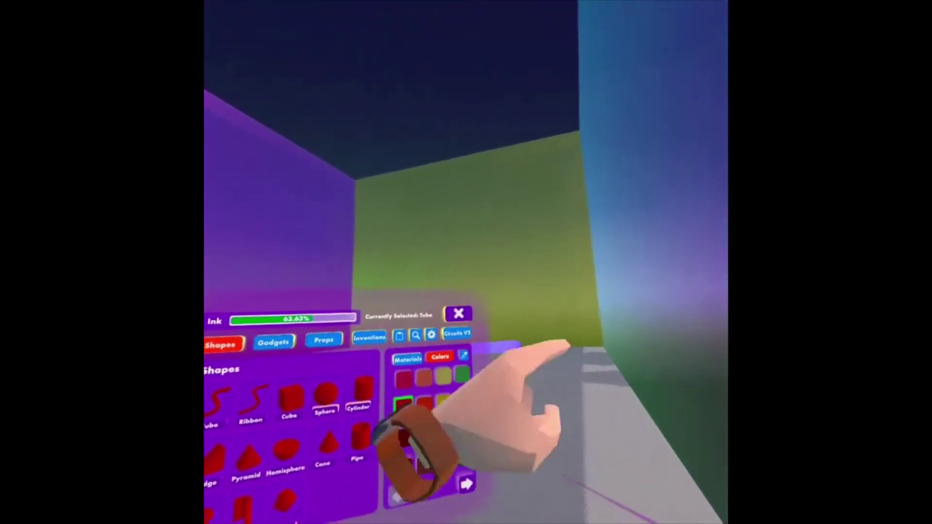
click(476, 311)
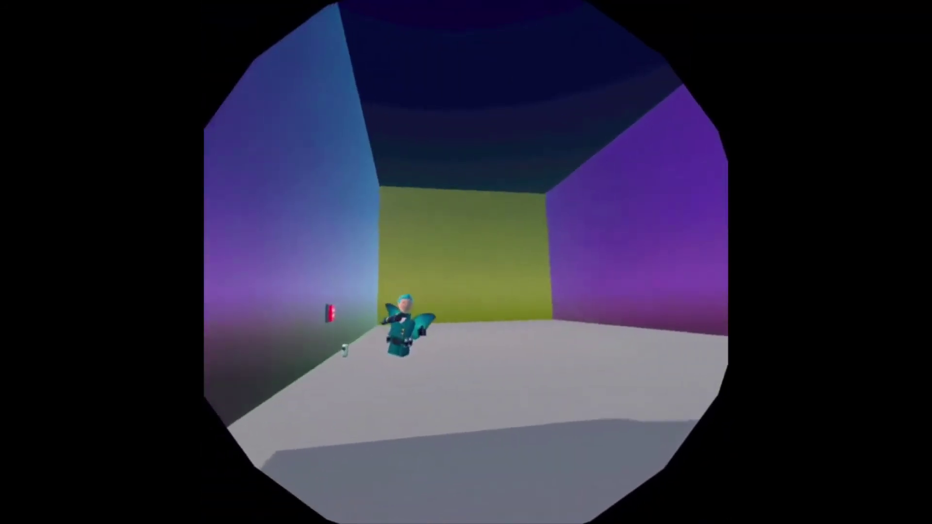